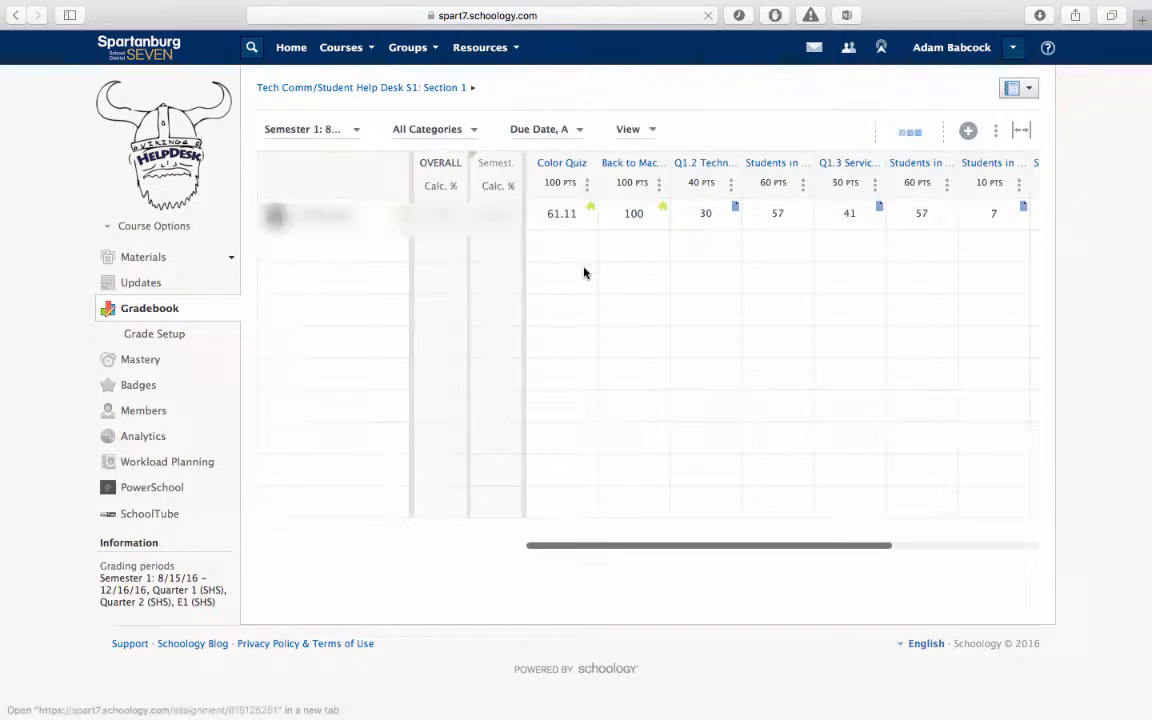
Check the gradebook's grading period choices and open Bulk Edit for the Help Desk S1 course
left_click_drag(597, 548, 473, 540)
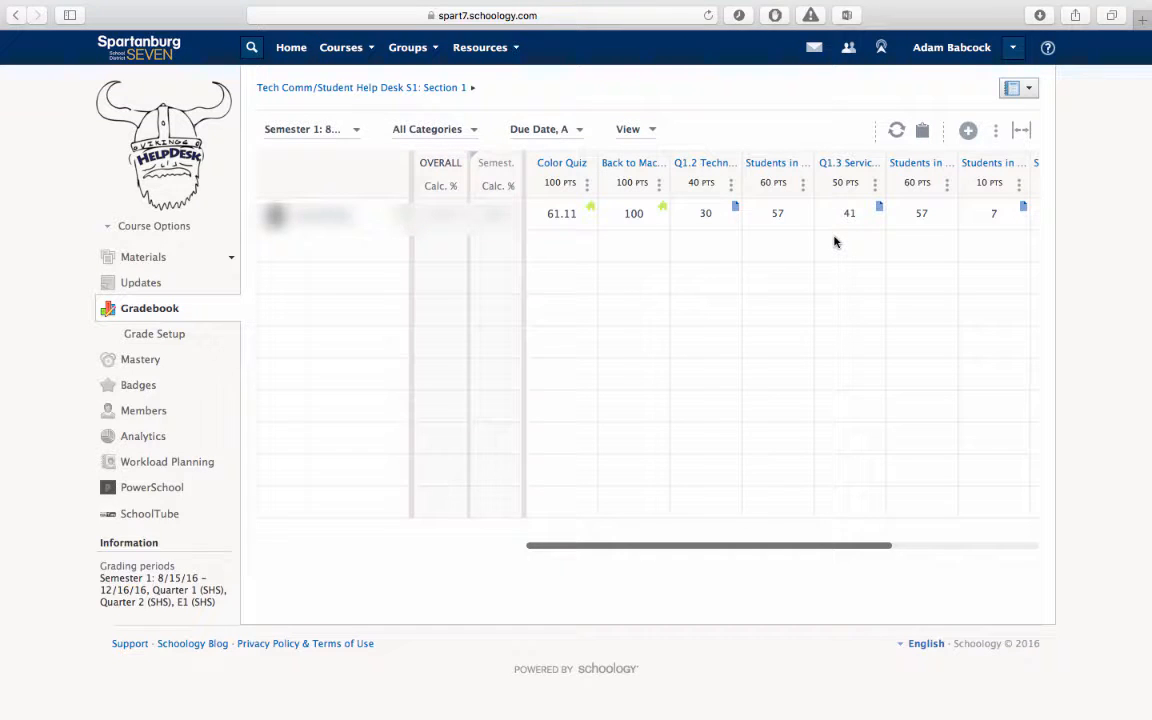
left_click(310, 132)
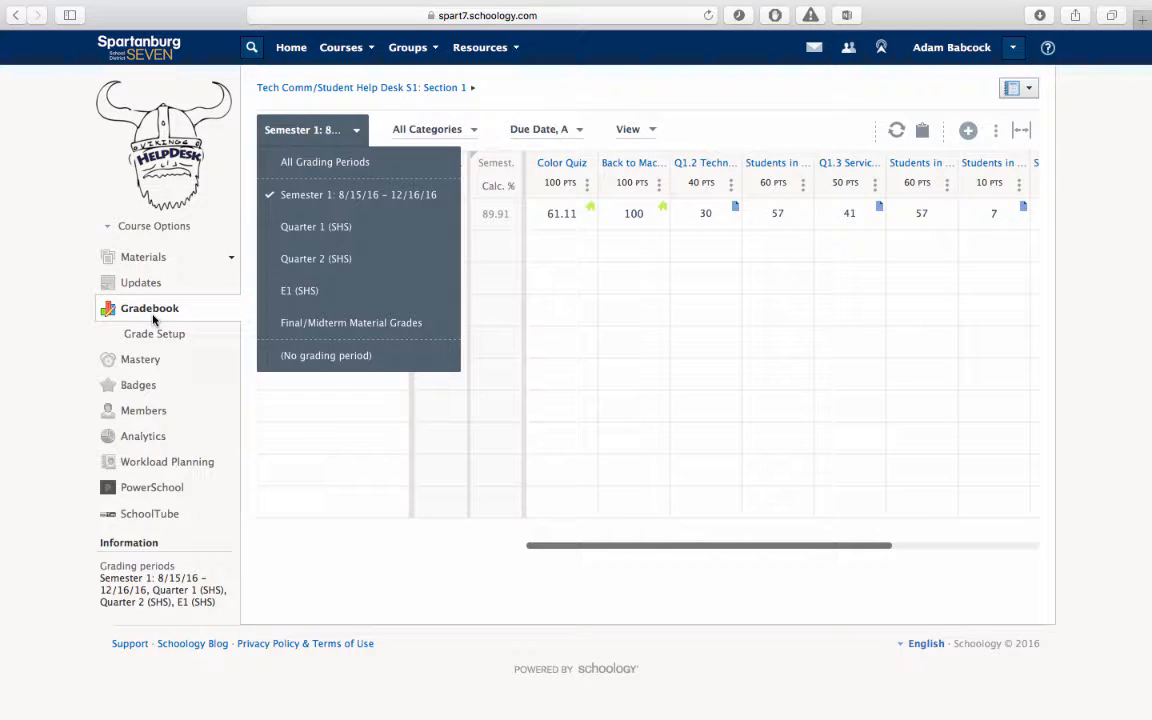
left_click(998, 140)
left_click(996, 131)
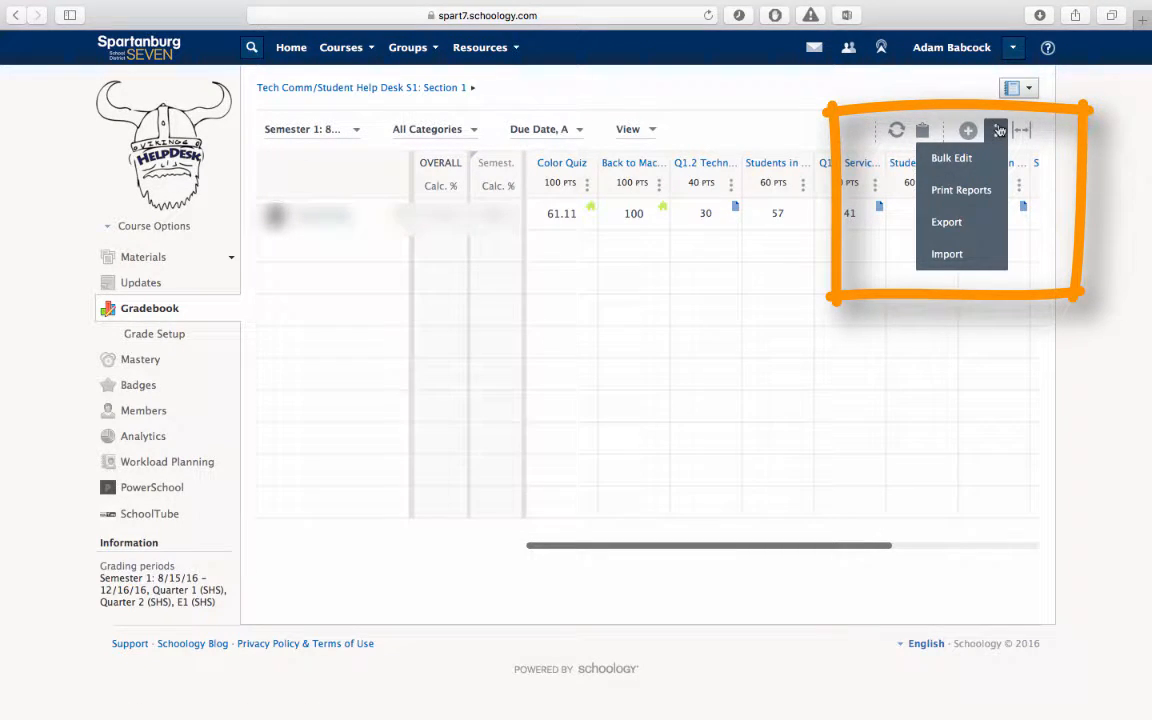
left_click(960, 159)
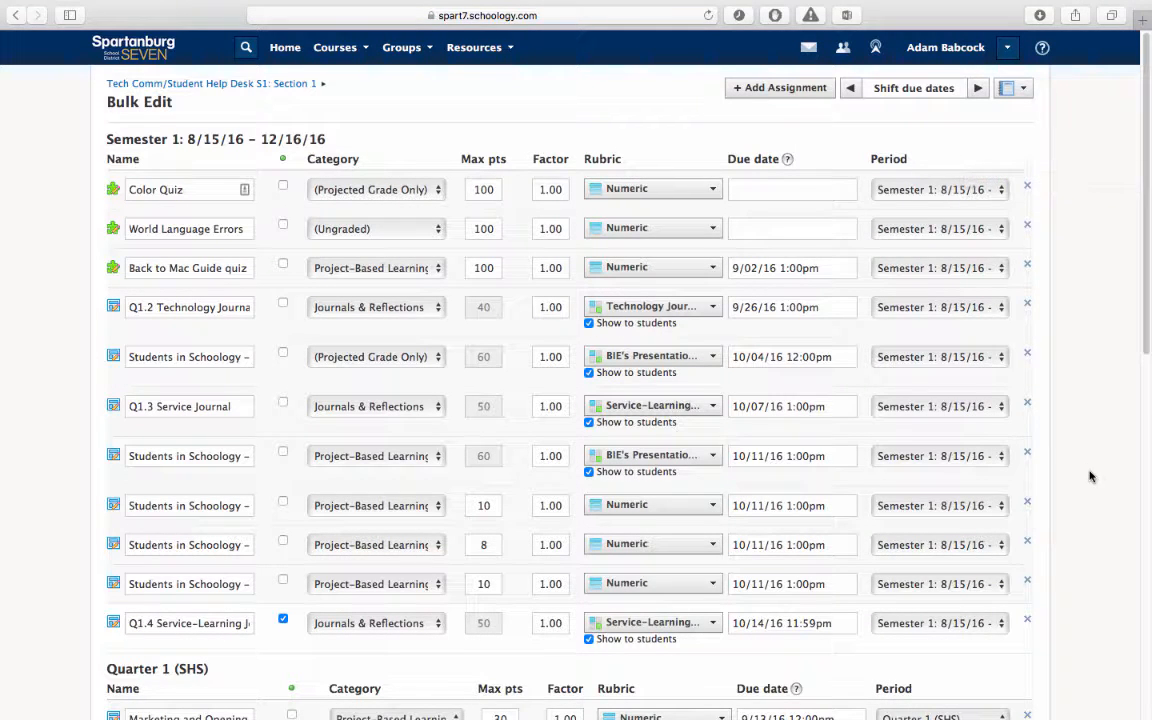
Review the assignments listed under each grading period and the period options for the Back to Mac Guide quiz
scroll(1090, 476, "down", 5)
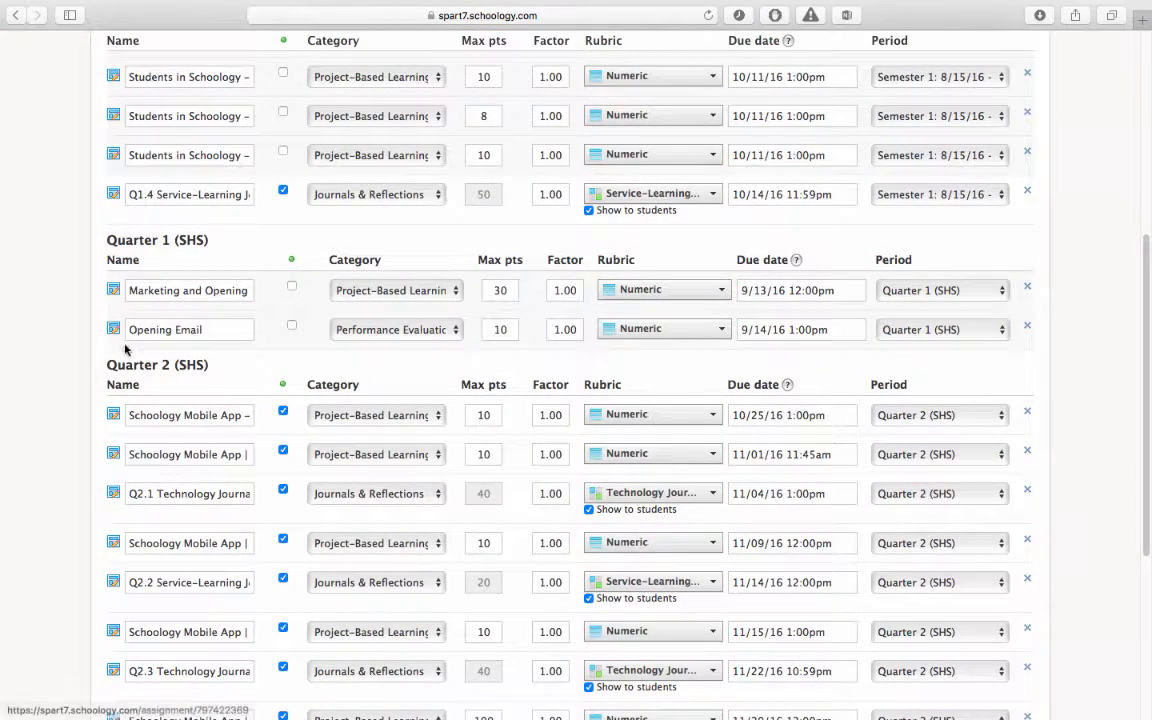
scroll(155, 537, "down", 2)
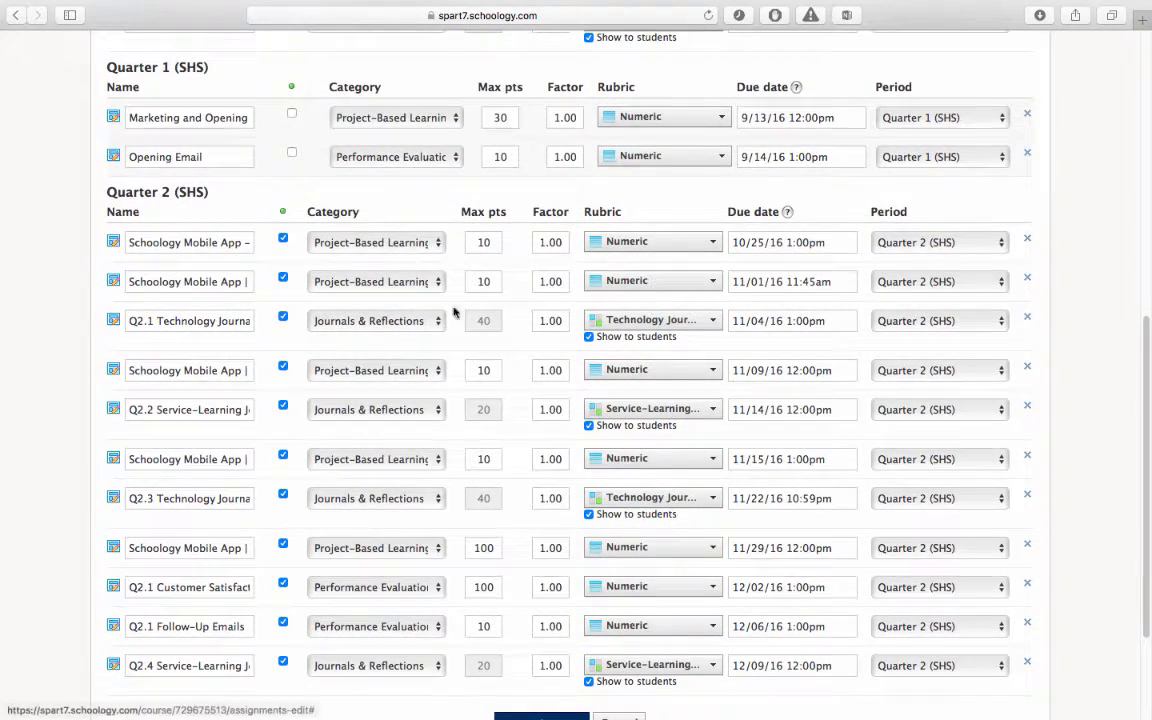
scroll(440, 497, "up", 3)
scroll(440, 497, "up", 5)
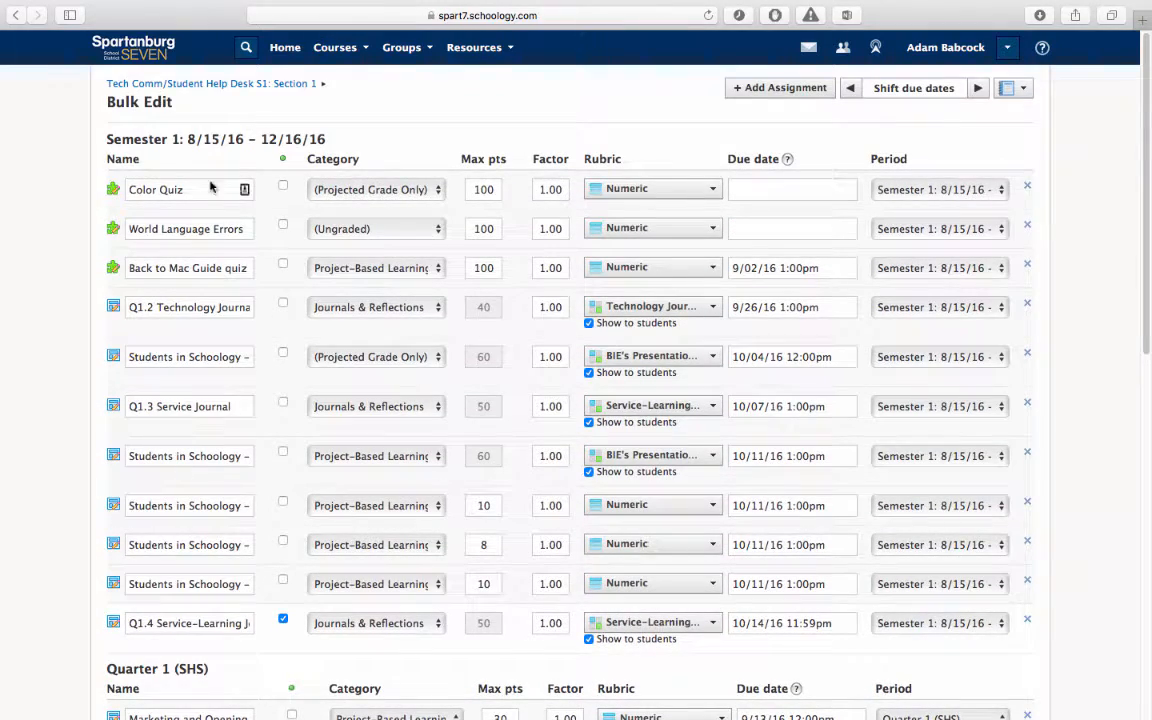
left_click(929, 268)
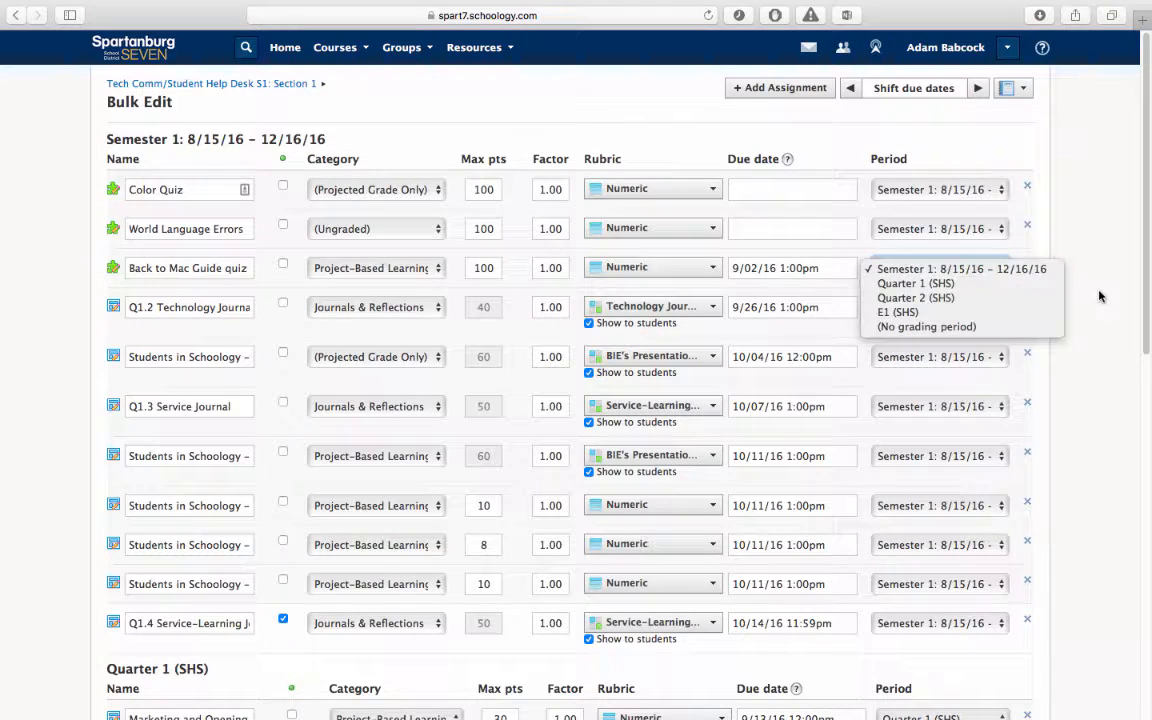
left_click(988, 260)
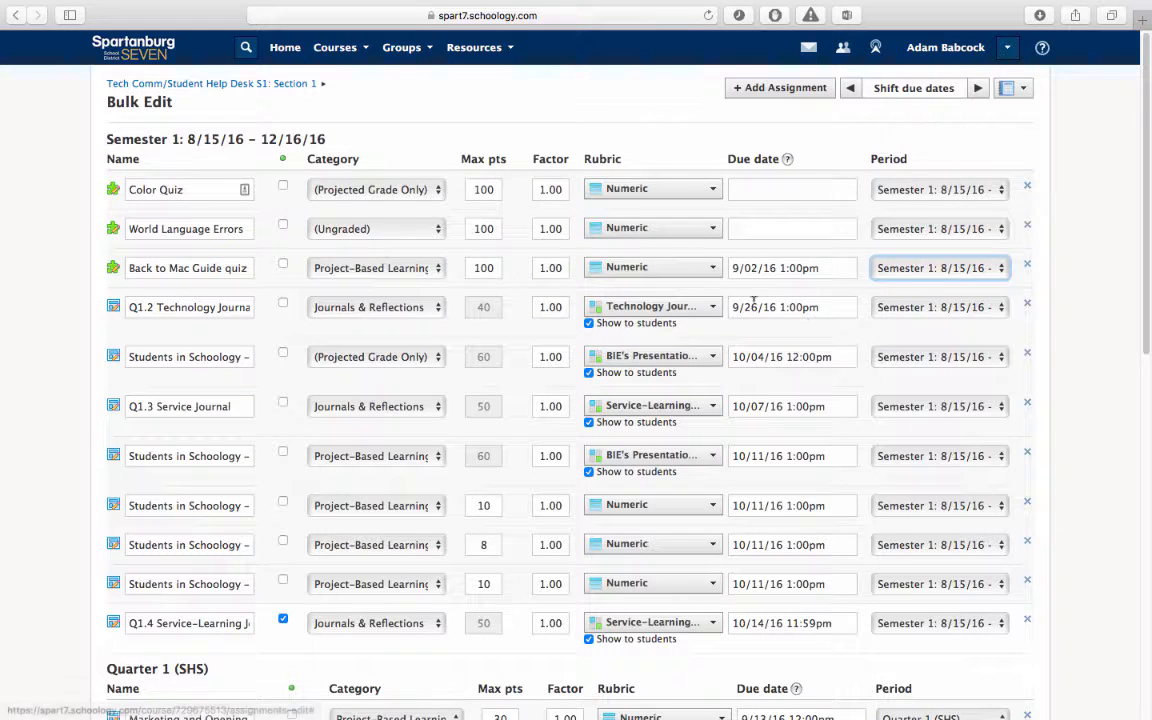
Assign the Back to Mac Guide quiz, Q1.2 Technology Journal and the Students in Schoology assignment due 10/04/16 to Quarter 1 (SHS)
left_click(923, 274)
left_click(920, 284)
left_click(918, 311)
left_click(918, 322)
left_click(918, 357)
left_click(916, 371)
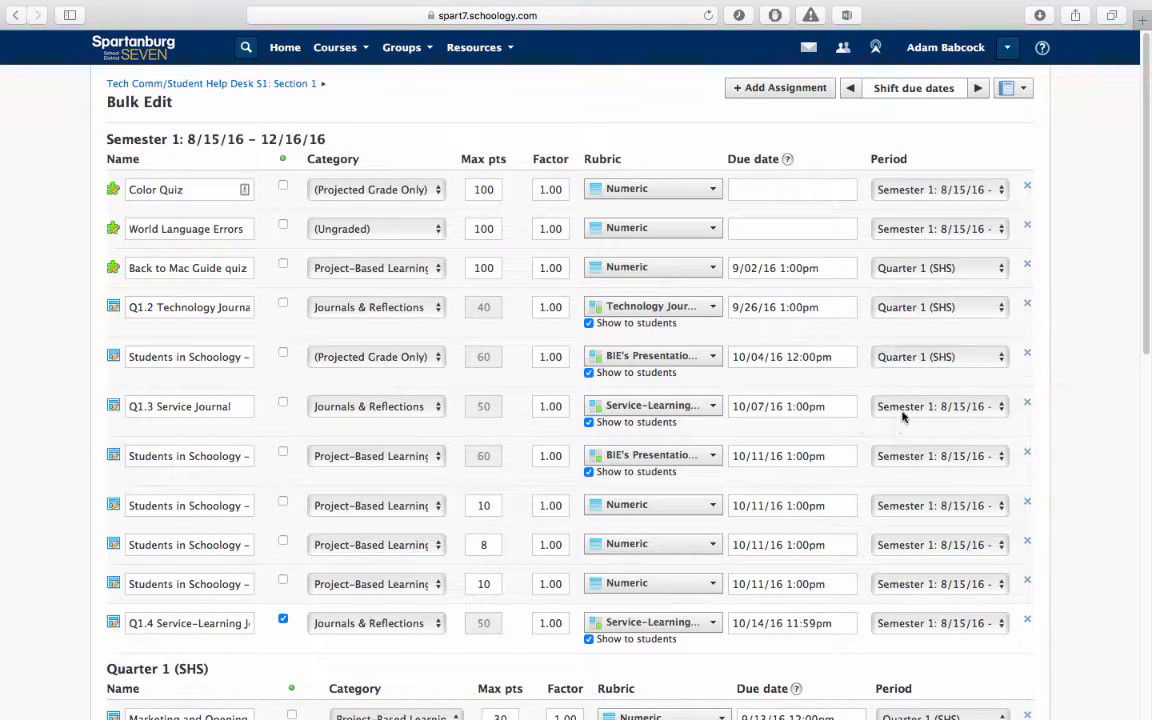
Assign Q1.3 Service Journal and the first two Students in Schoology assignments due 10/11/16 to Quarter 1 (SHS)
left_click(916, 406)
left_click(916, 421)
left_click(916, 456)
left_click(912, 470)
left_click(905, 505)
left_click(905, 520)
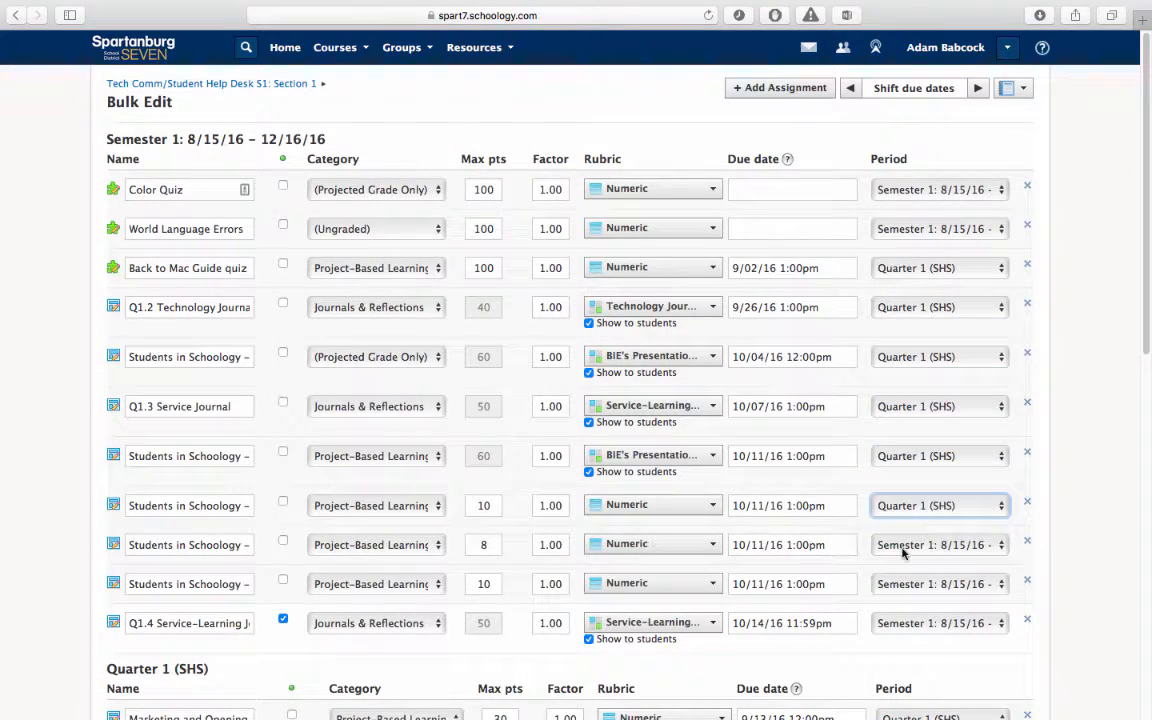
Assign the last two Students in Schoology assignments and the Q1.4 Service-Learning Journal to Quarter 1 (SHS) and save the changes
left_click(905, 545)
left_click(905, 560)
left_click(905, 584)
left_click(905, 599)
left_click(943, 623)
left_click(906, 550)
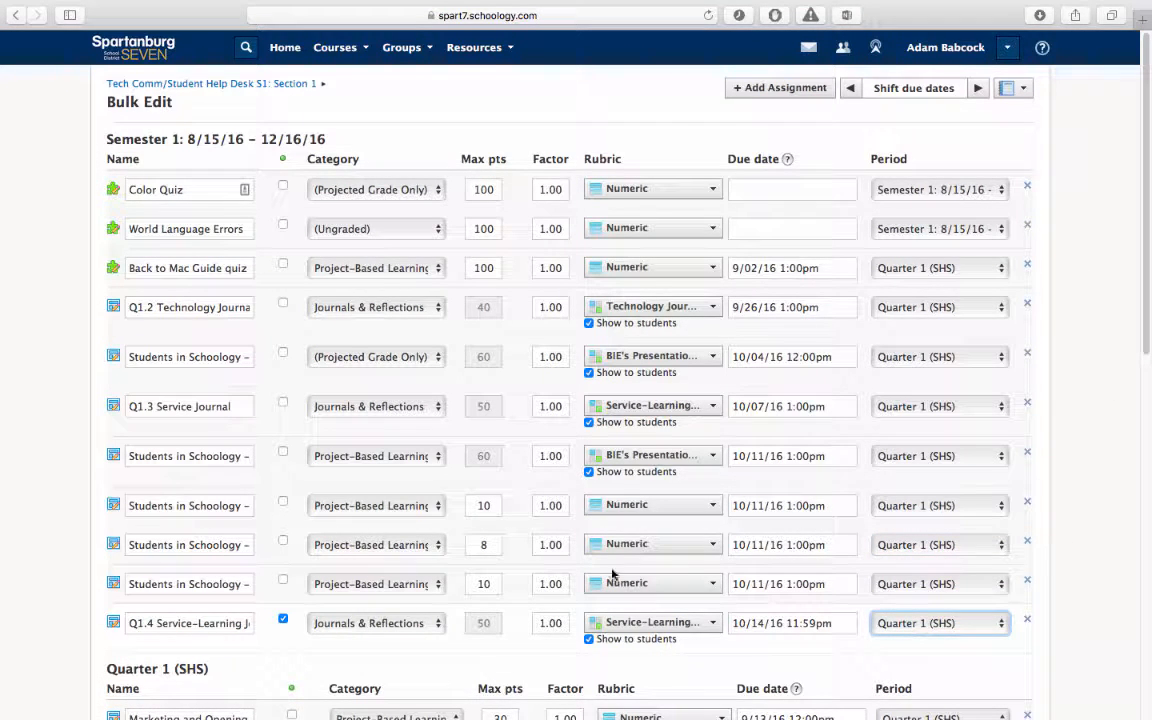
scroll(1150, 257, "down", 15)
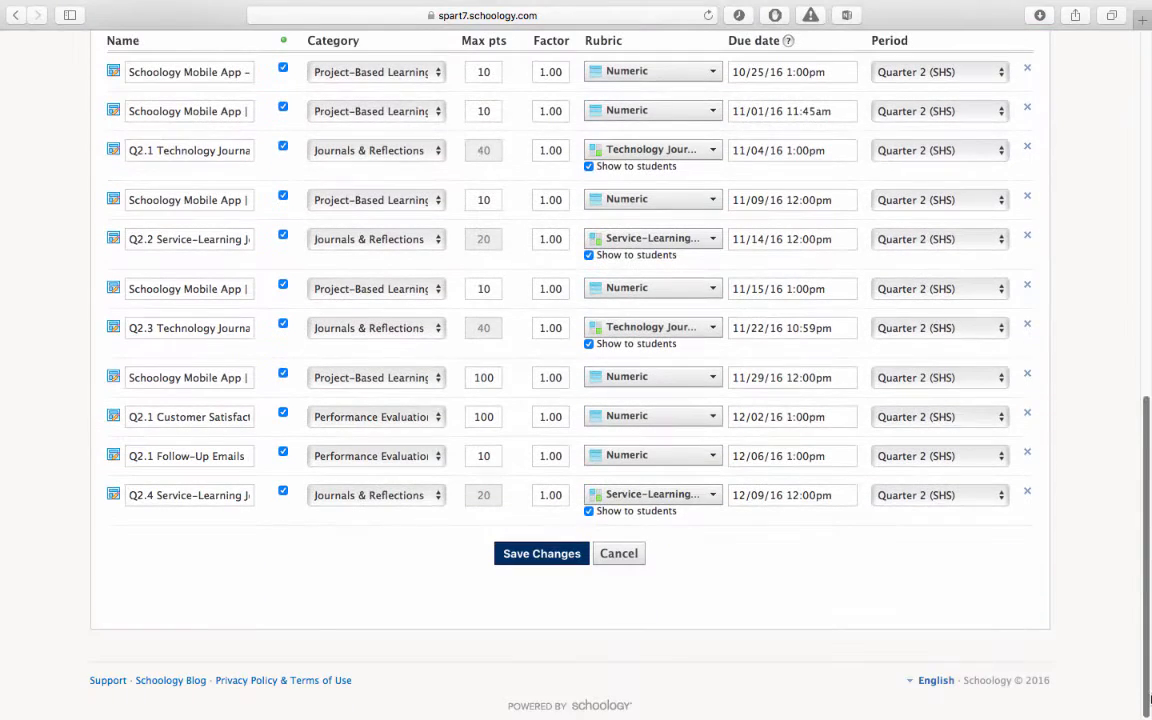
left_click(518, 563)
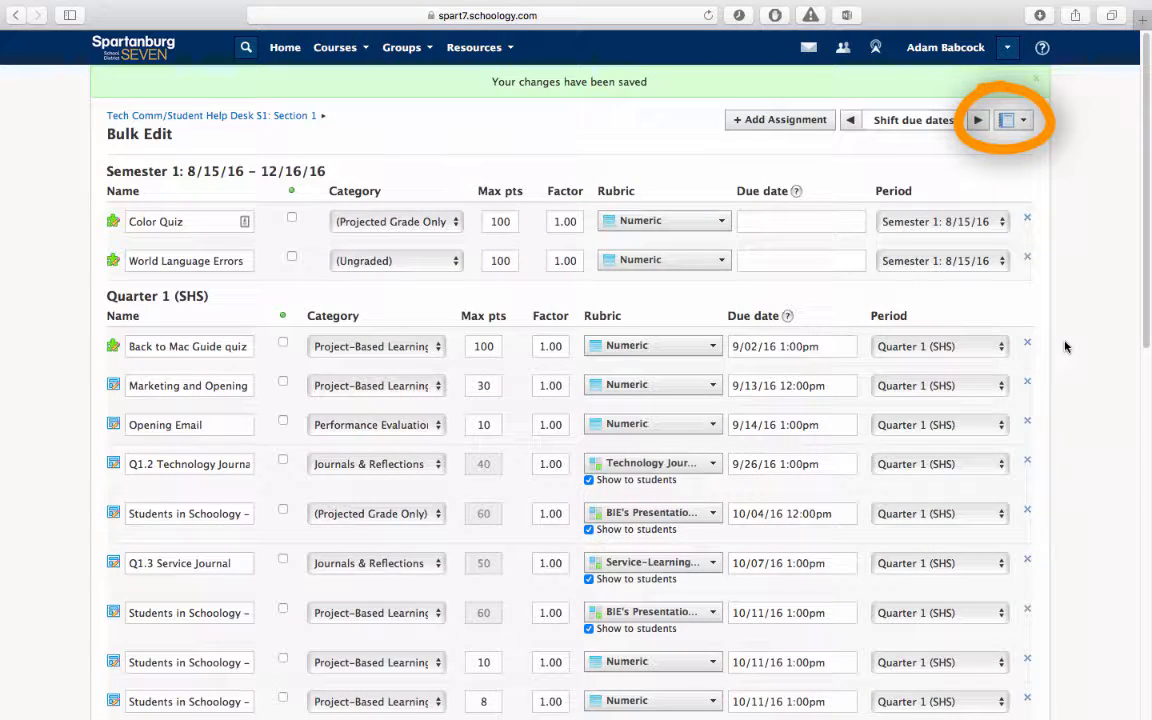
View the Bulk Edit page of Schoology Training: 100-Level / Workflow and return to the Help Desk S1 Section 1 gradebook
left_click(1013, 131)
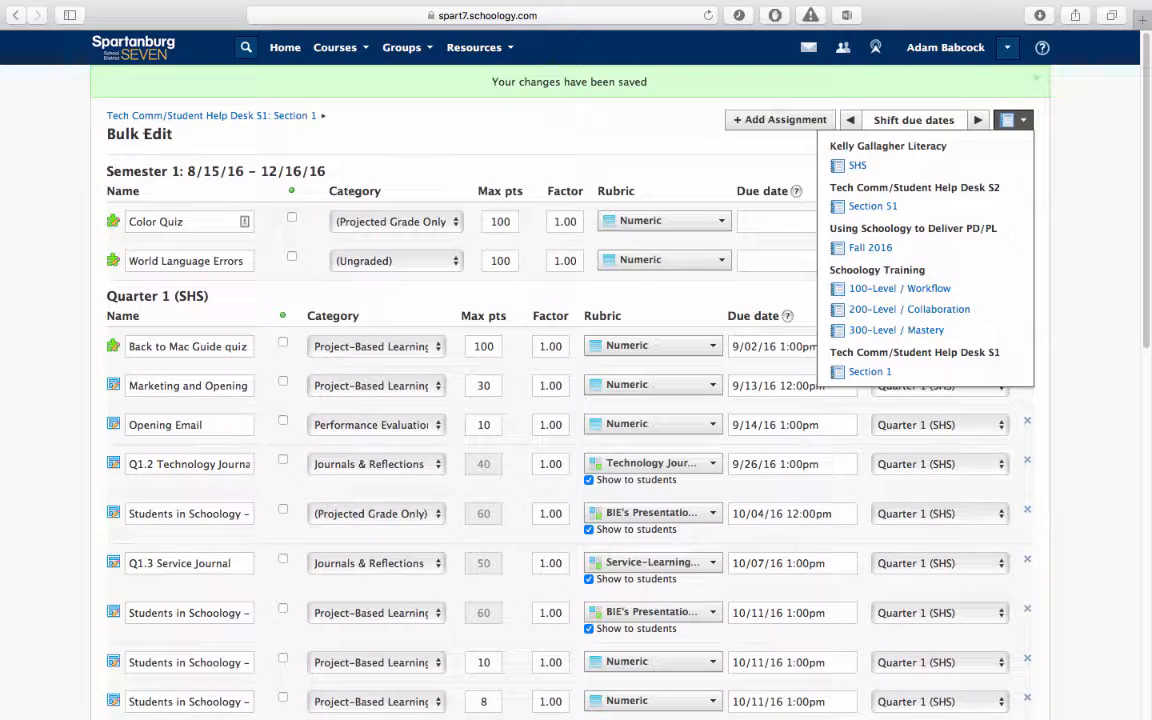
left_click(956, 378)
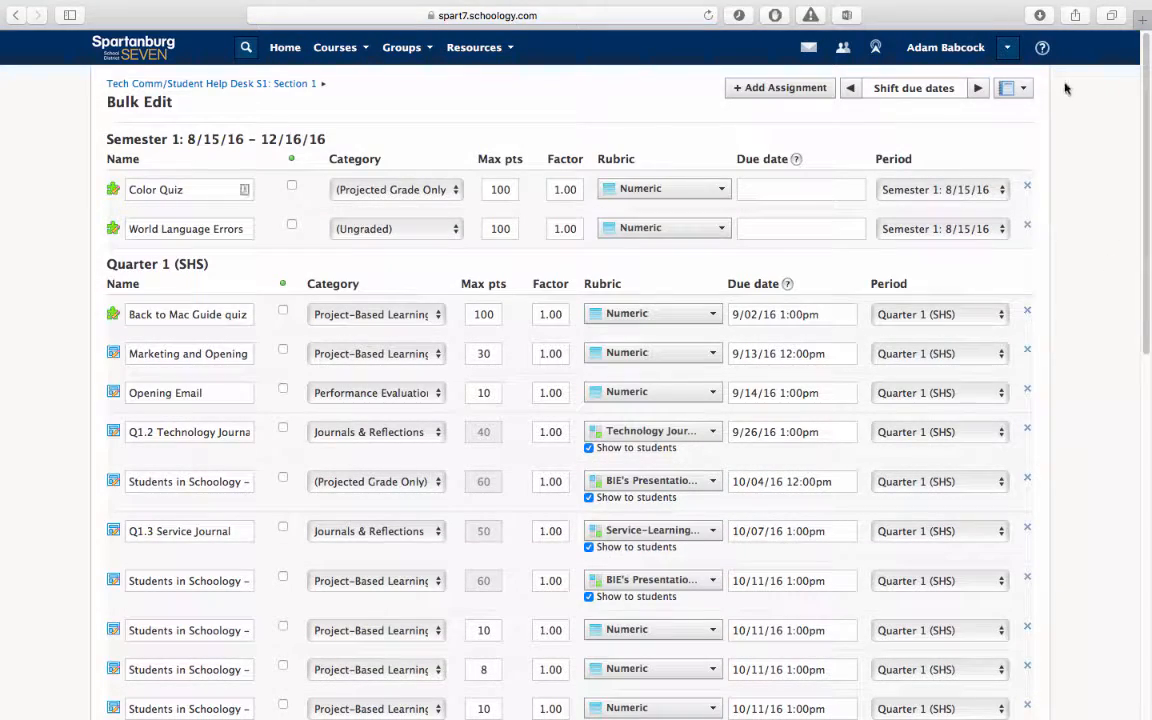
left_click(1015, 88)
left_click(900, 256)
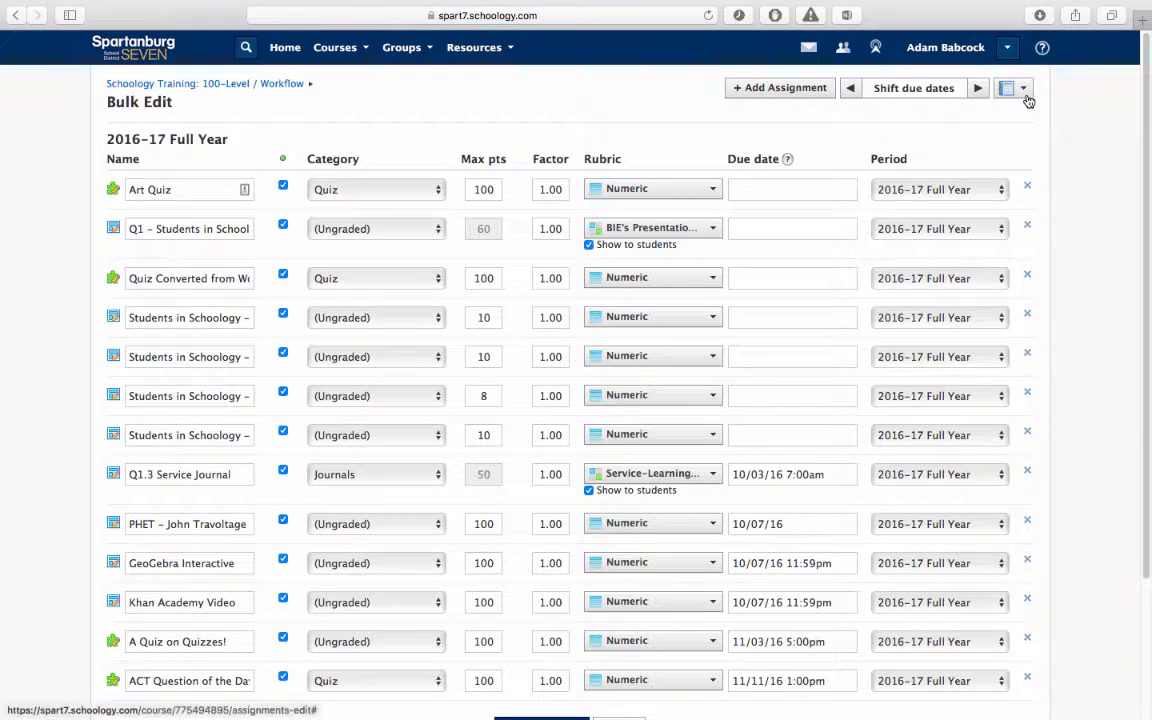
left_click(1025, 94)
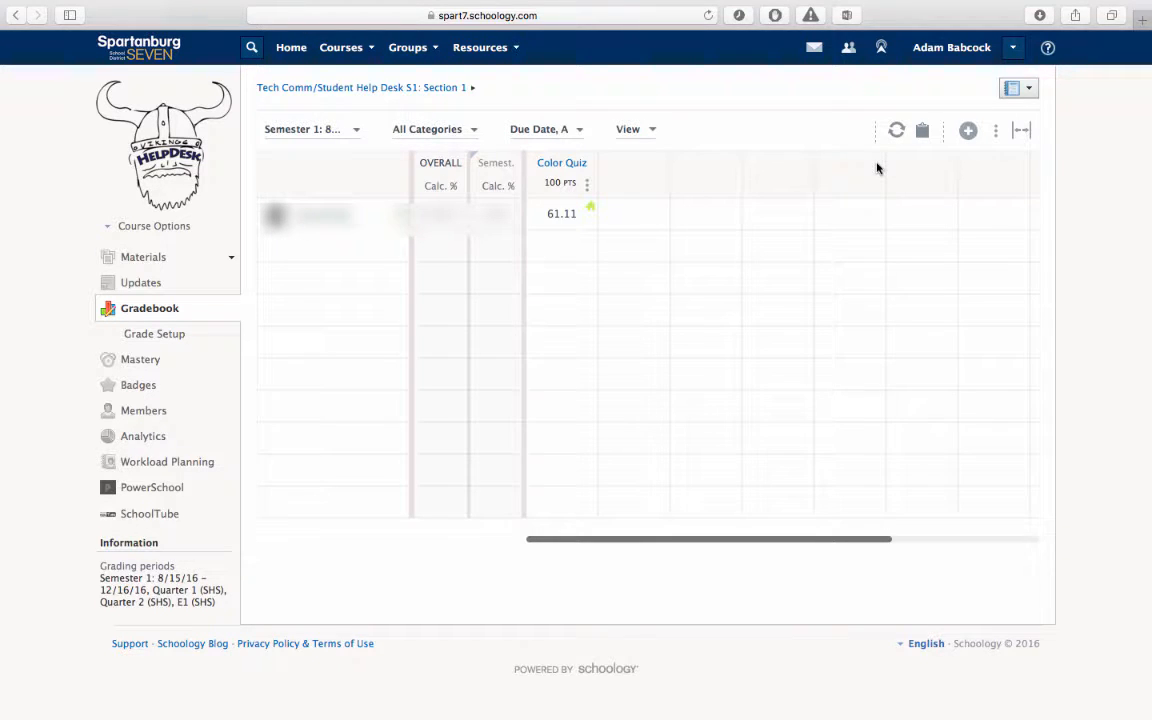
Filter the gradebook to Quarter 1 (SHS) and check its assignment columns through the Q1.4 Service-Learning Journal
left_click(291, 133)
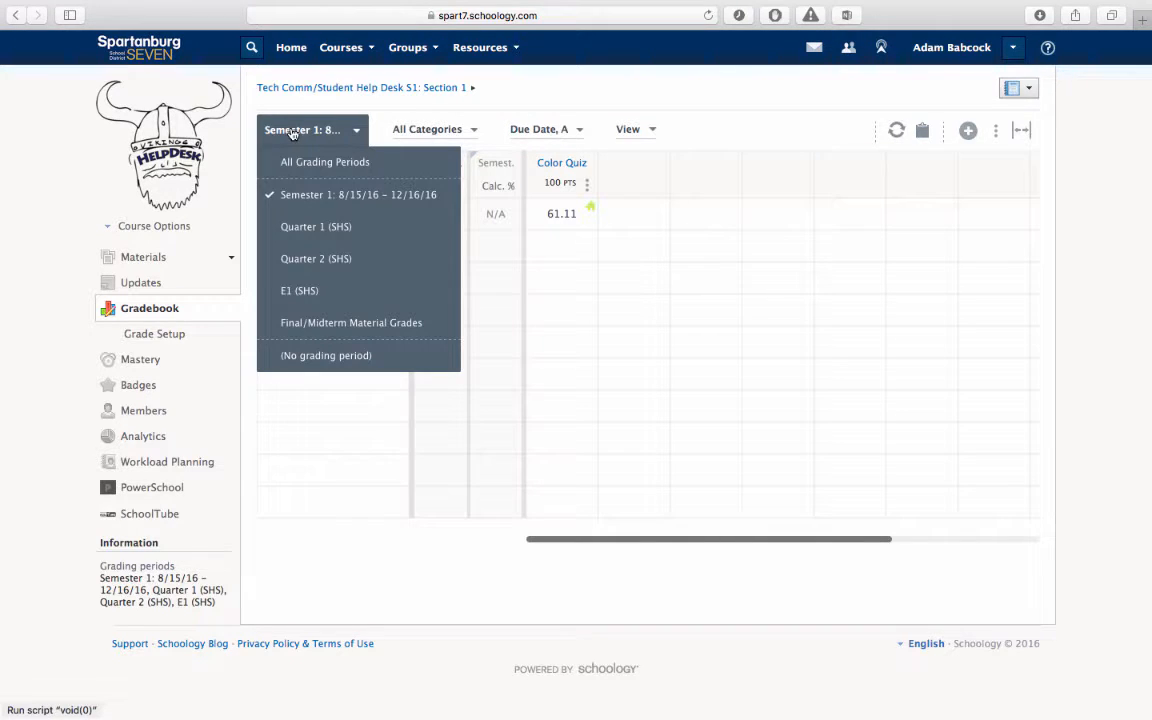
left_click(352, 232)
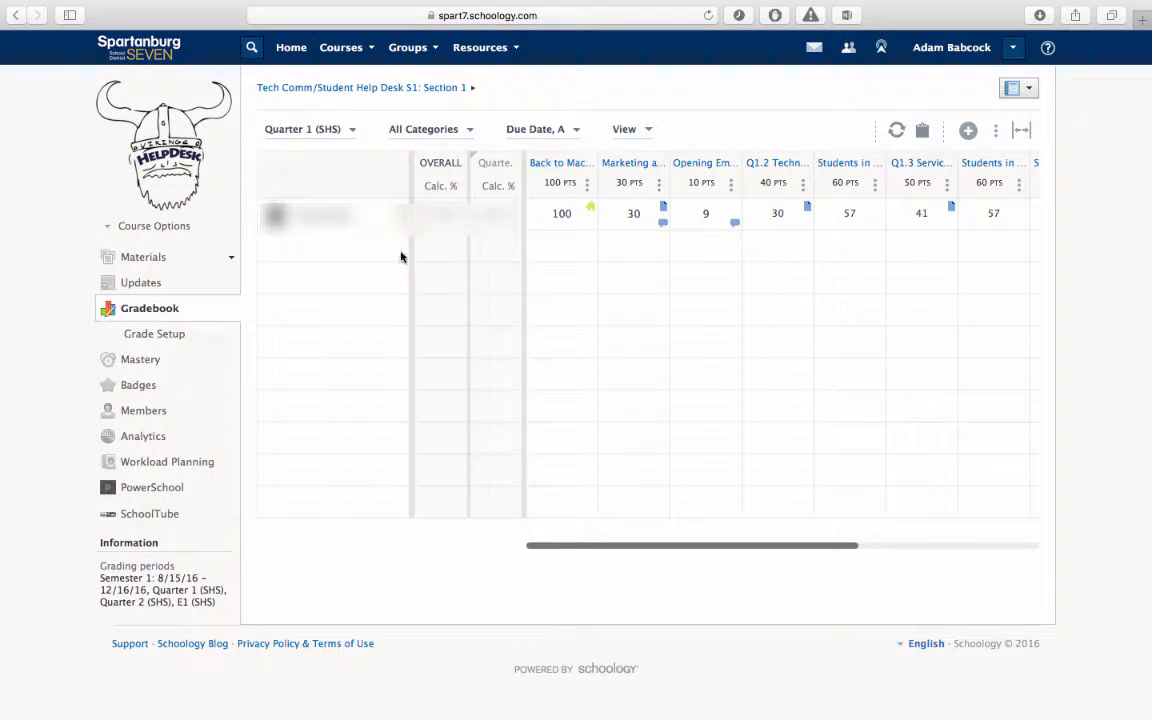
left_click_drag(545, 548, 856, 548)
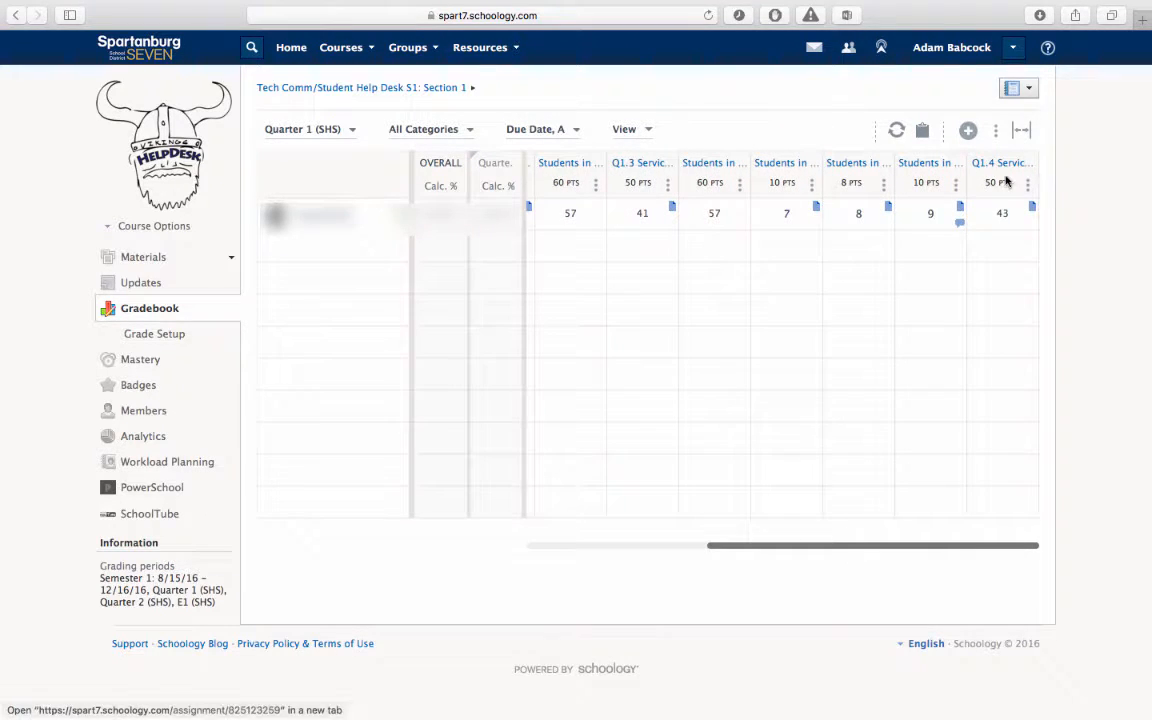
mouse_move(998, 170)
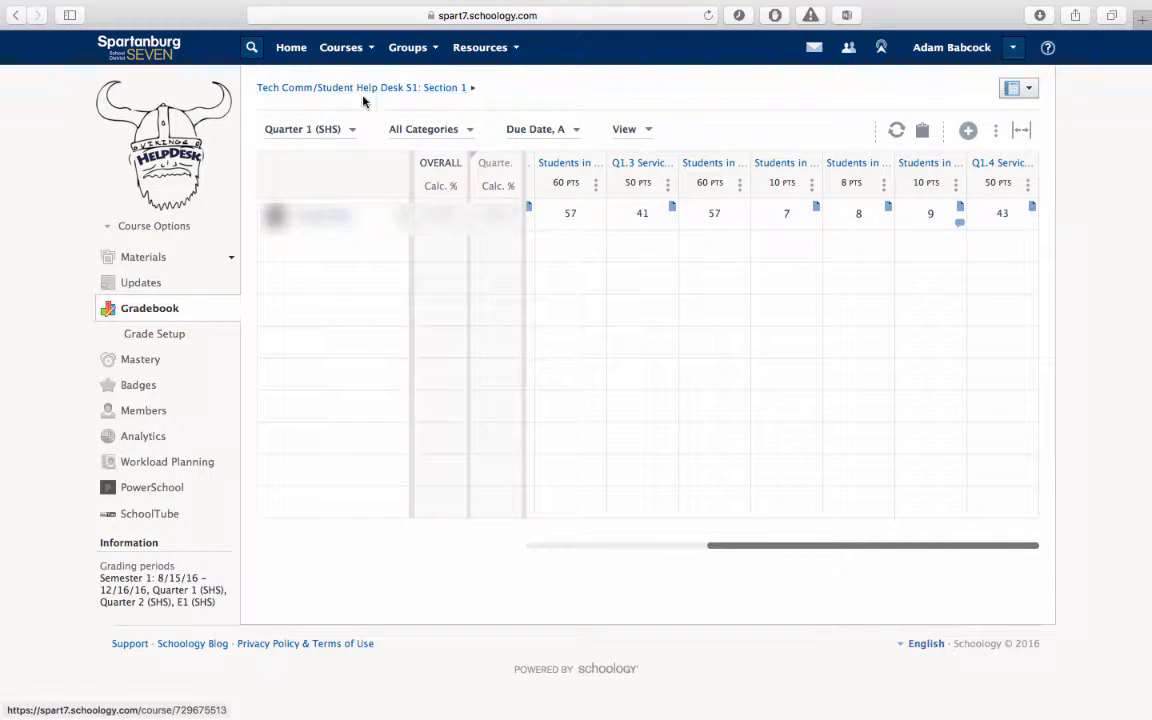
Filter the gradebook to Quarter 2 (SHS) and check its assignment columns from the first to the last
left_click(329, 140)
left_click(322, 261)
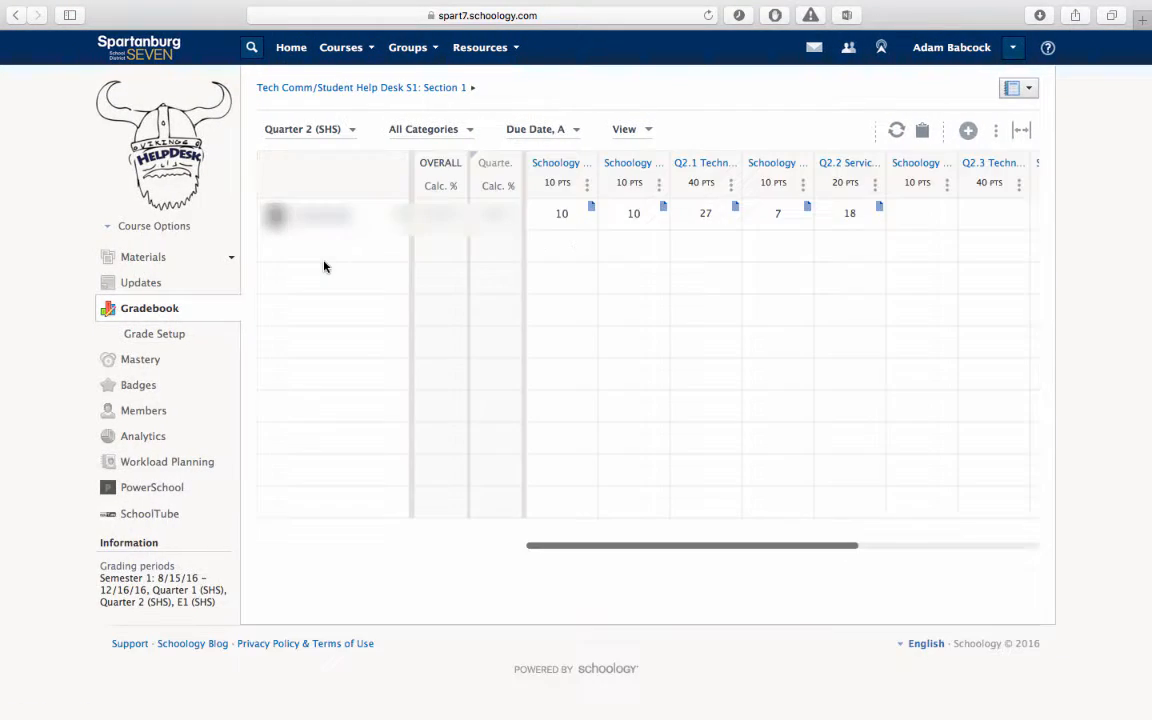
mouse_move(574, 170)
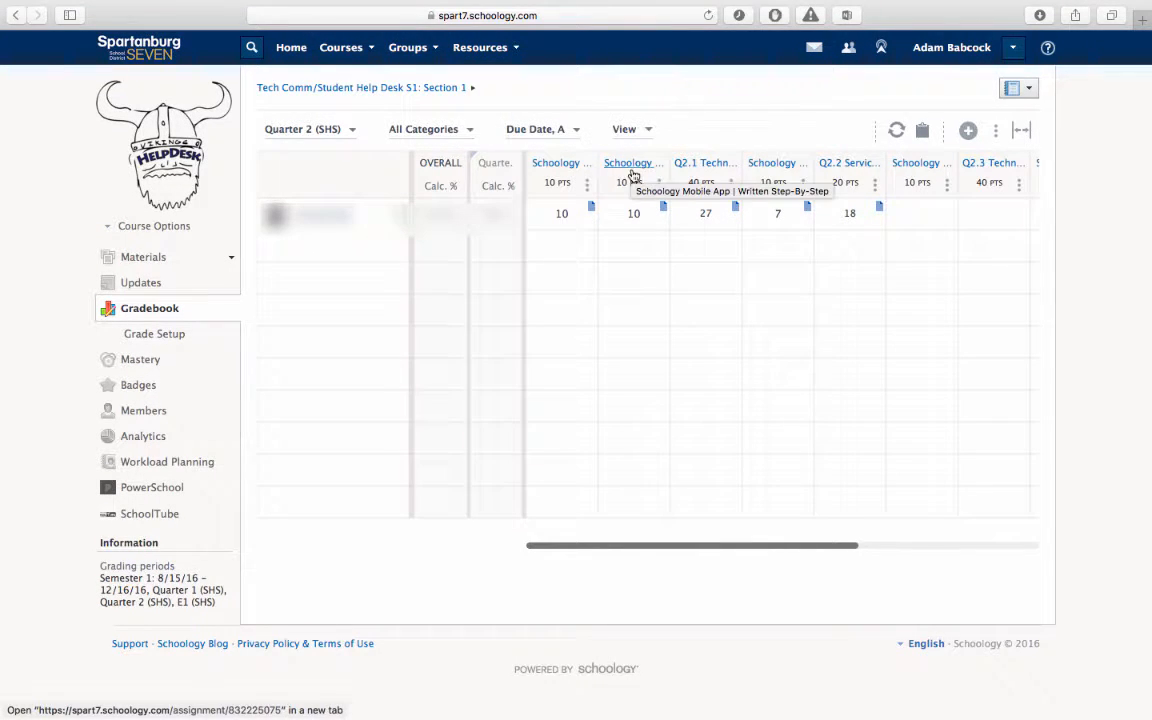
left_click_drag(609, 548, 876, 558)
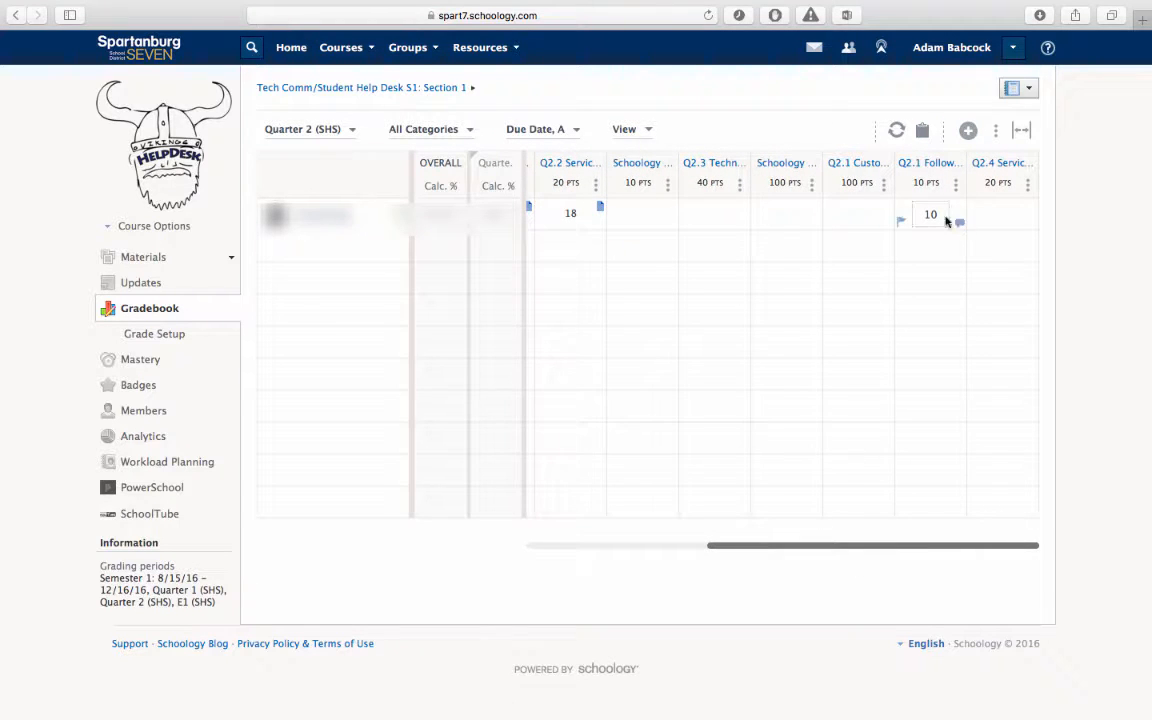
left_click_drag(900, 549, 497, 547)
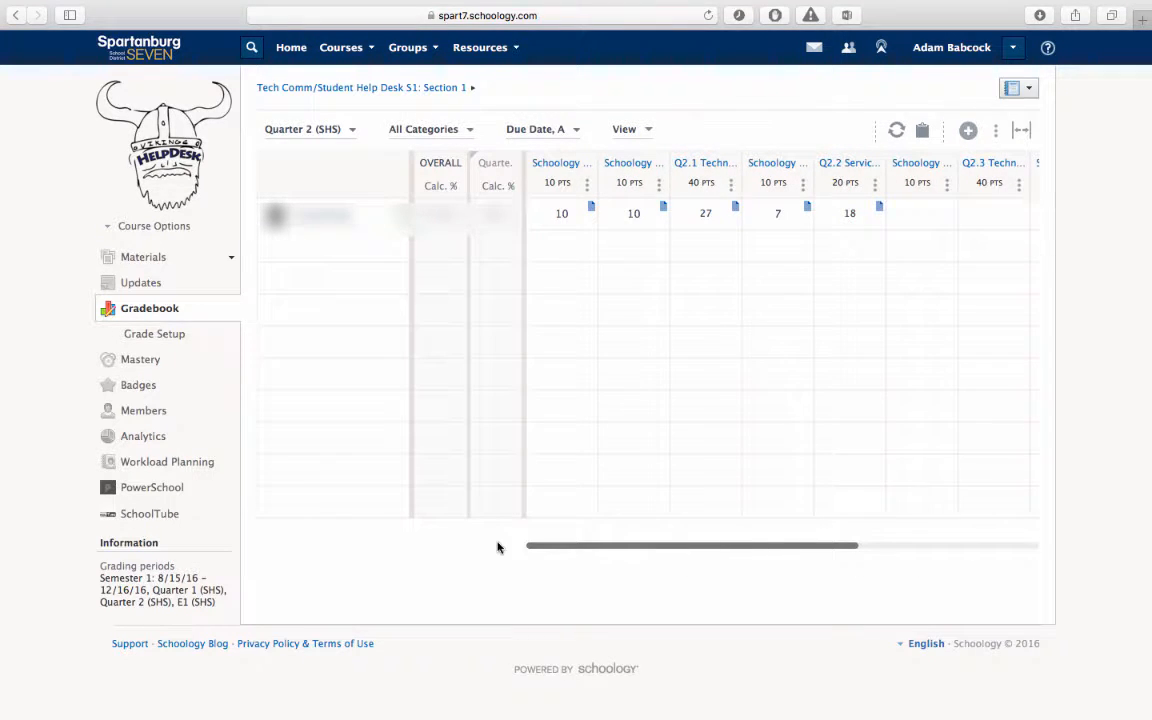
Review the assignments' grading periods and due dates in Bulk Edit, and return to the course gradebook
left_click(995, 131)
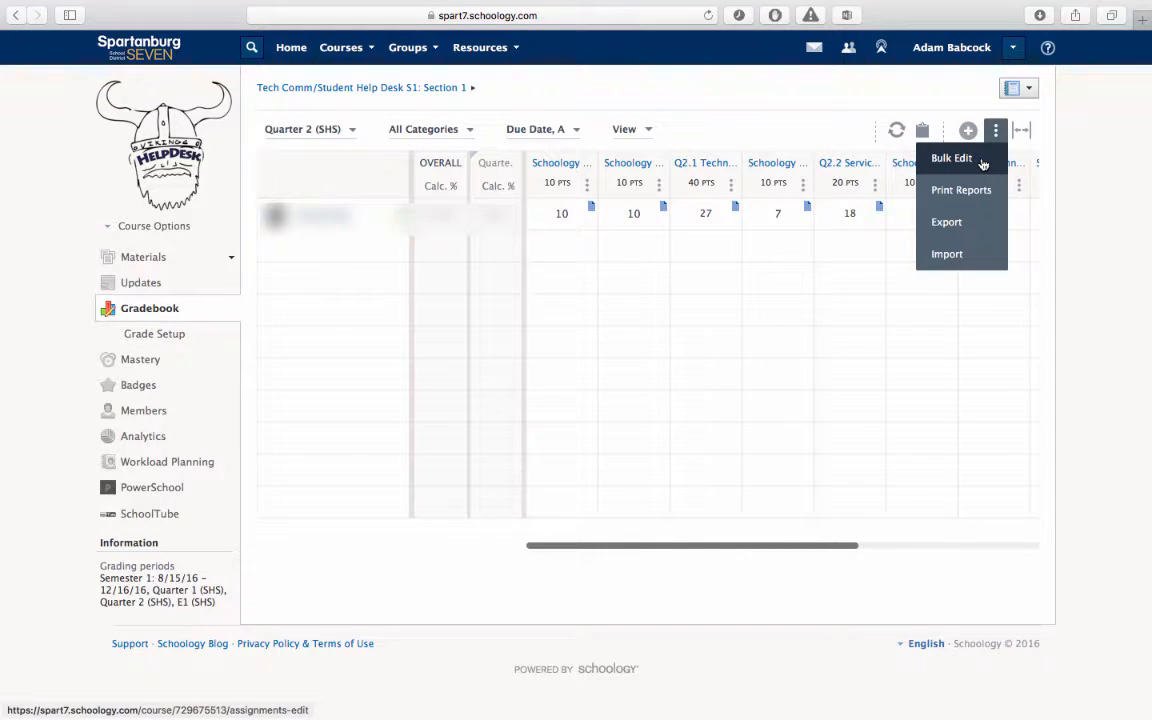
left_click(983, 163)
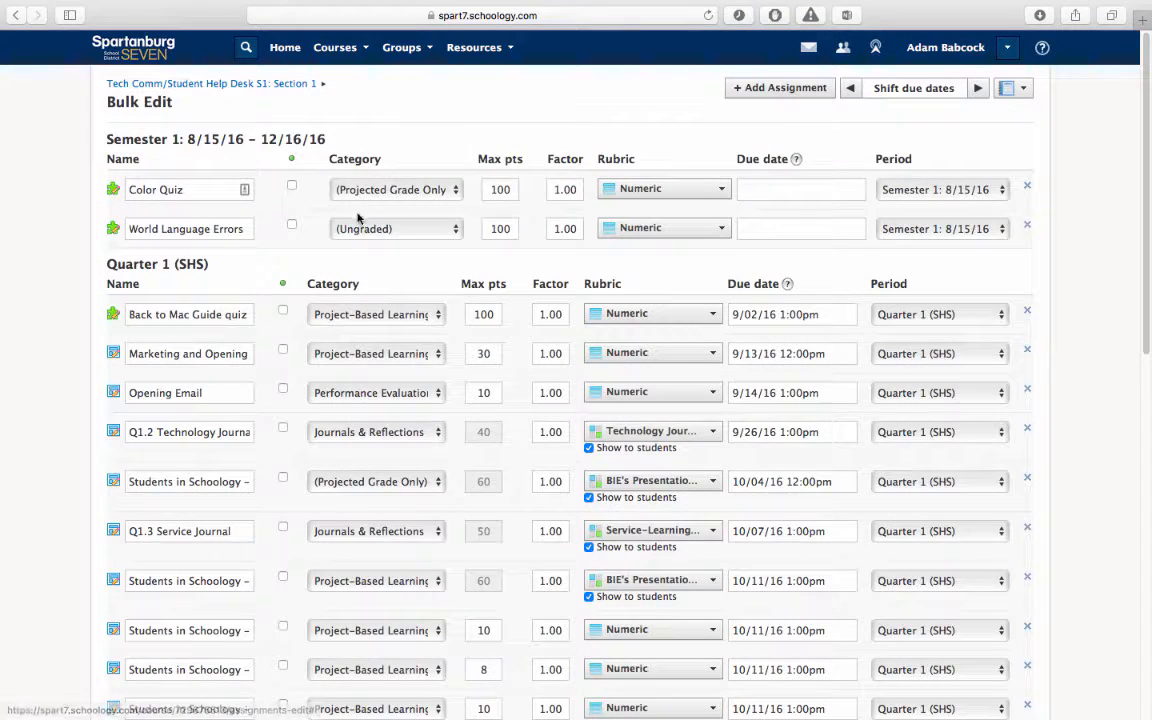
scroll(400, 290, "down", 15)
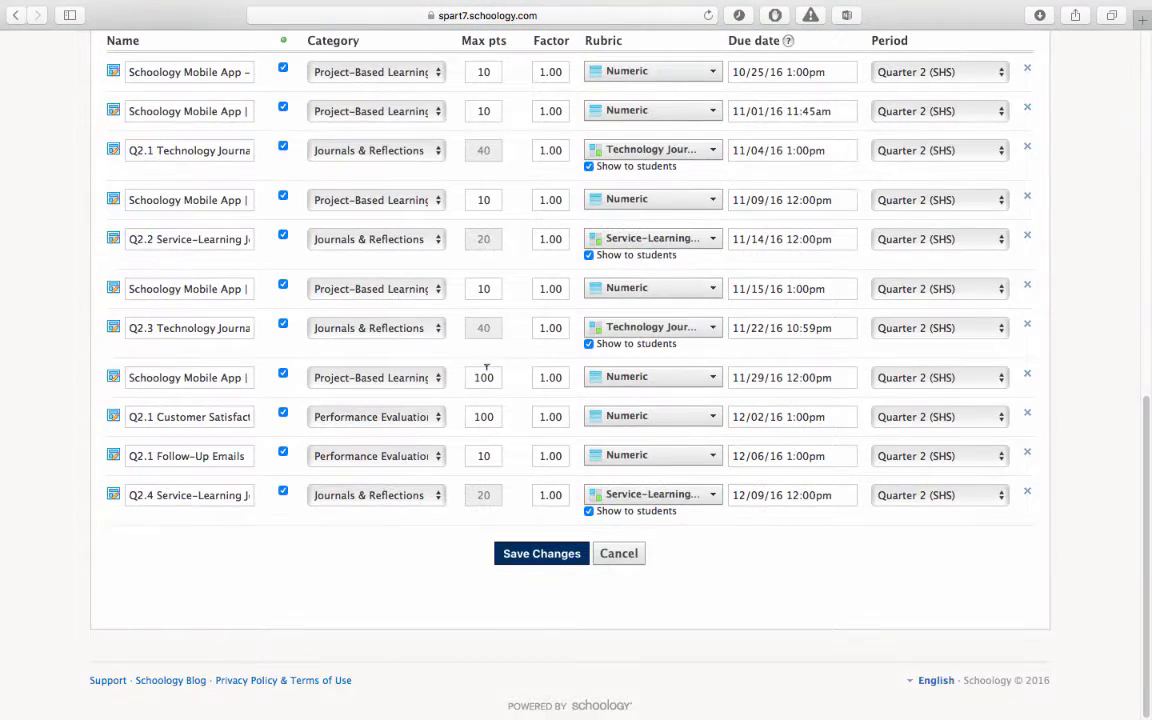
scroll(590, 478, "up", 3)
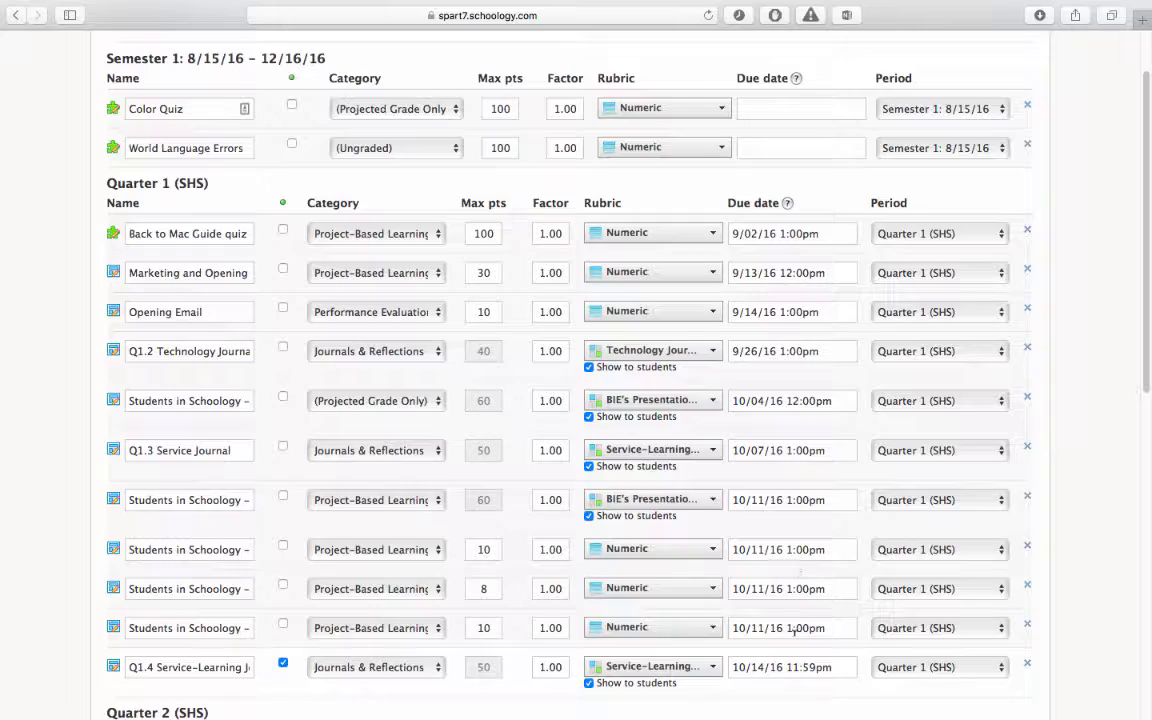
scroll(793, 628, "down", 10)
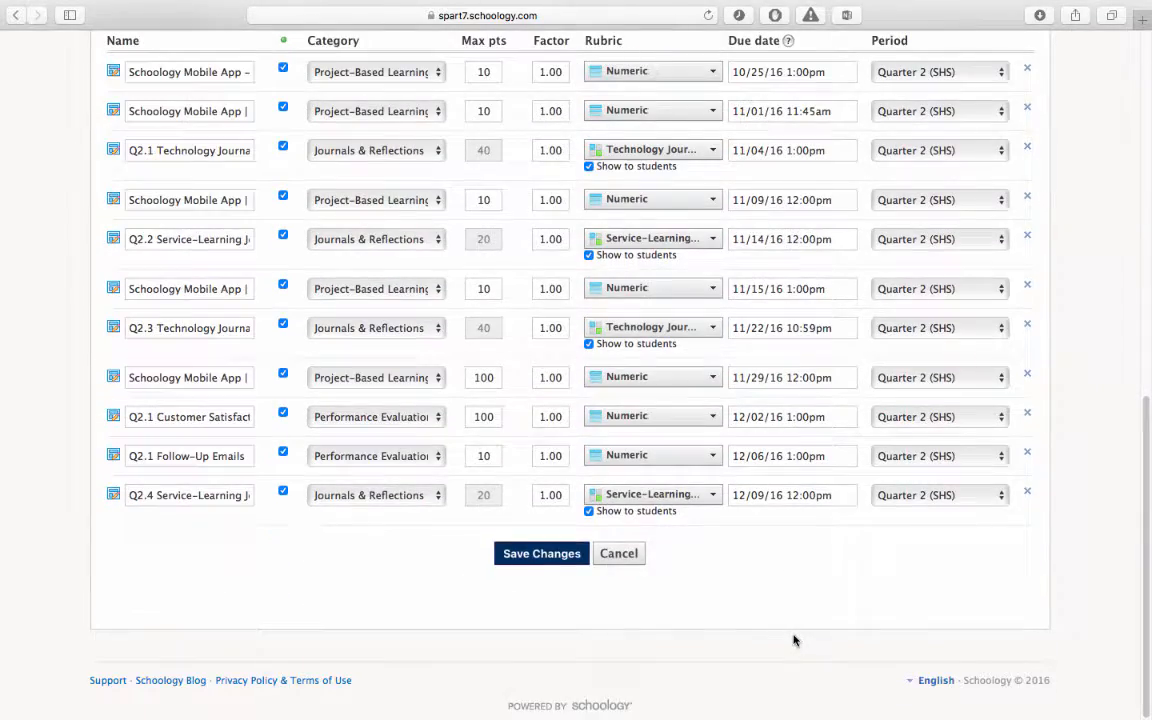
scroll(793, 640, "up", 15)
left_click(300, 84)
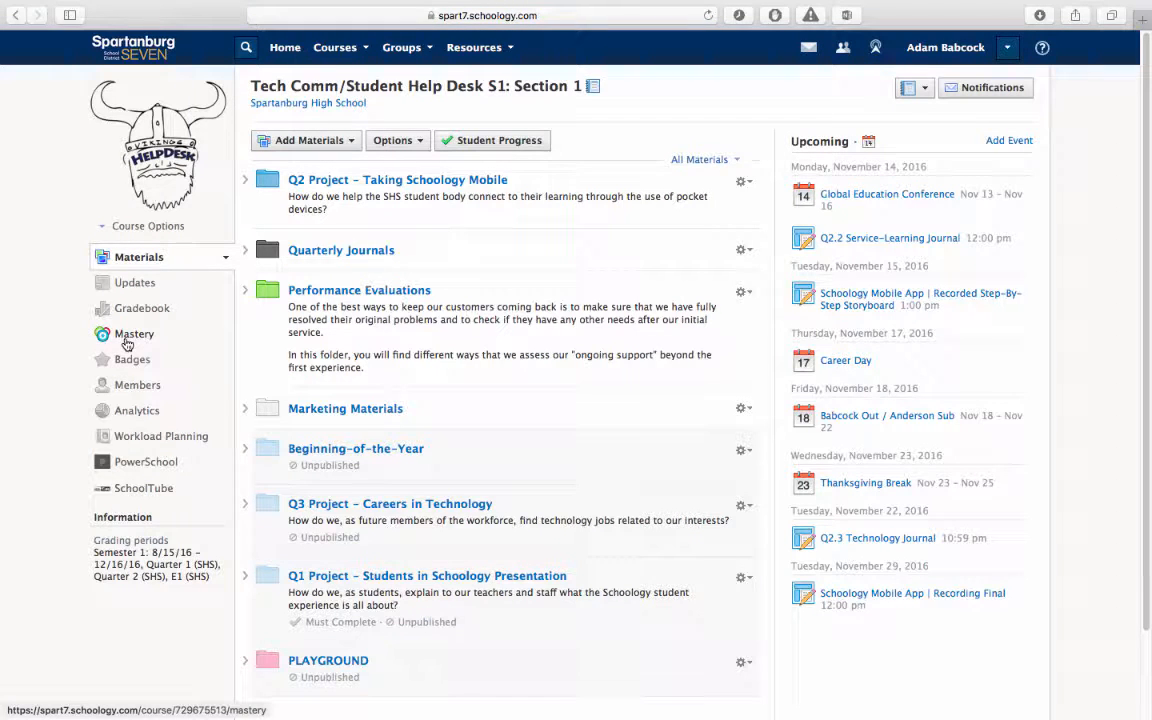
left_click(143, 309)
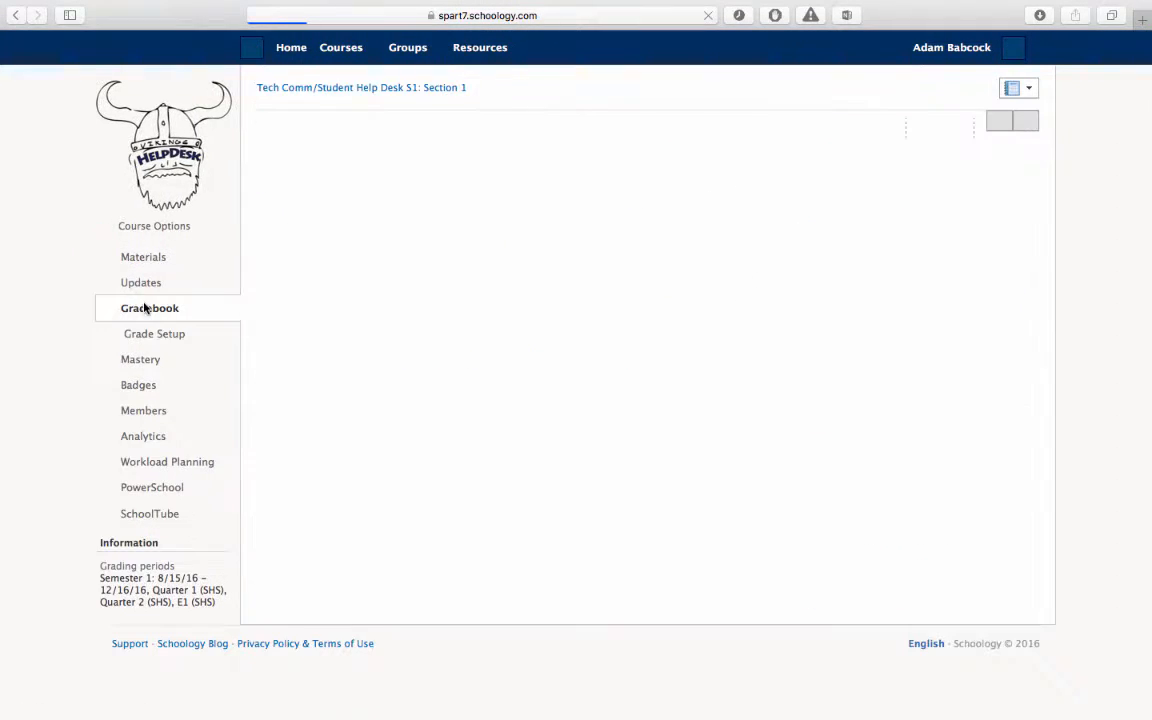